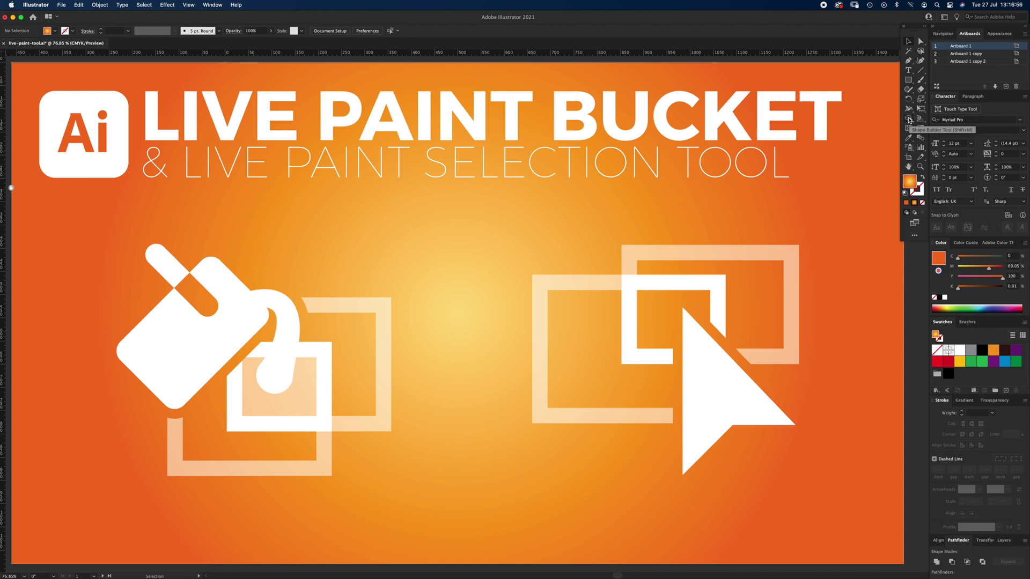
Step: Switch from the Live Paint Selection tool to the Direct Selection tool
{"action": "left_click", "coordinate": [909, 119]}
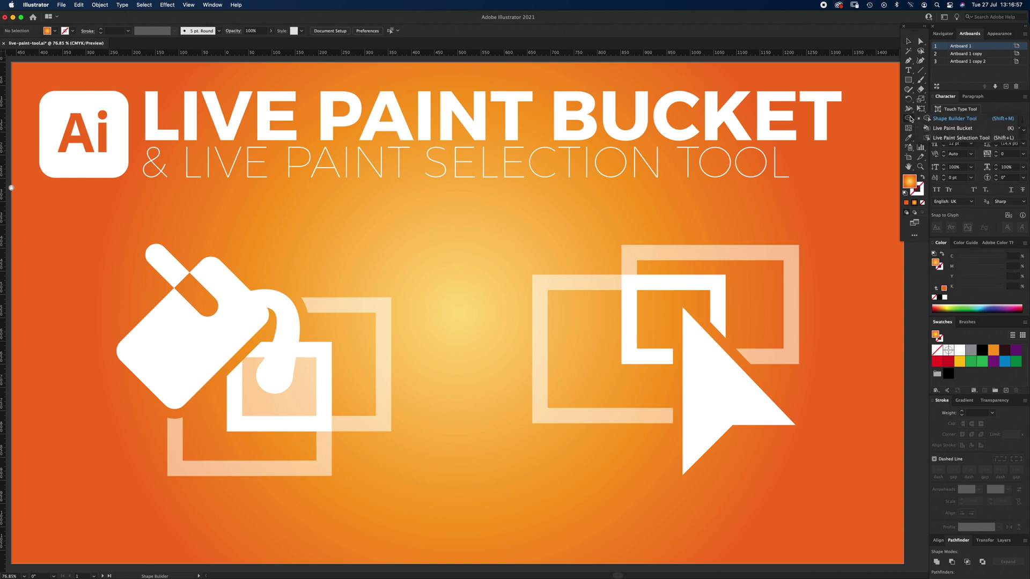
{"action": "left_click", "coordinate": [931, 139]}
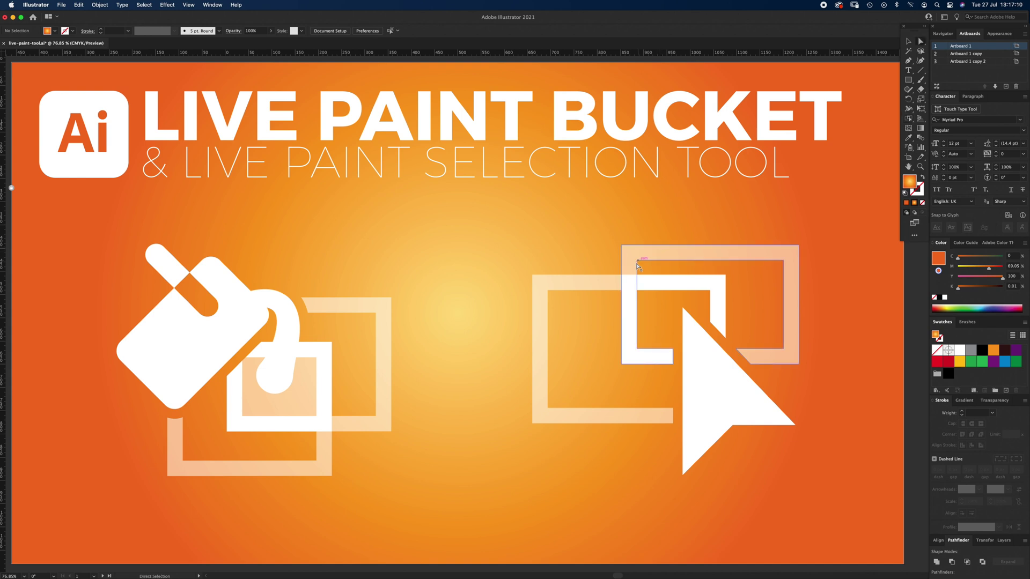
{"action": "key", "text": "a"}
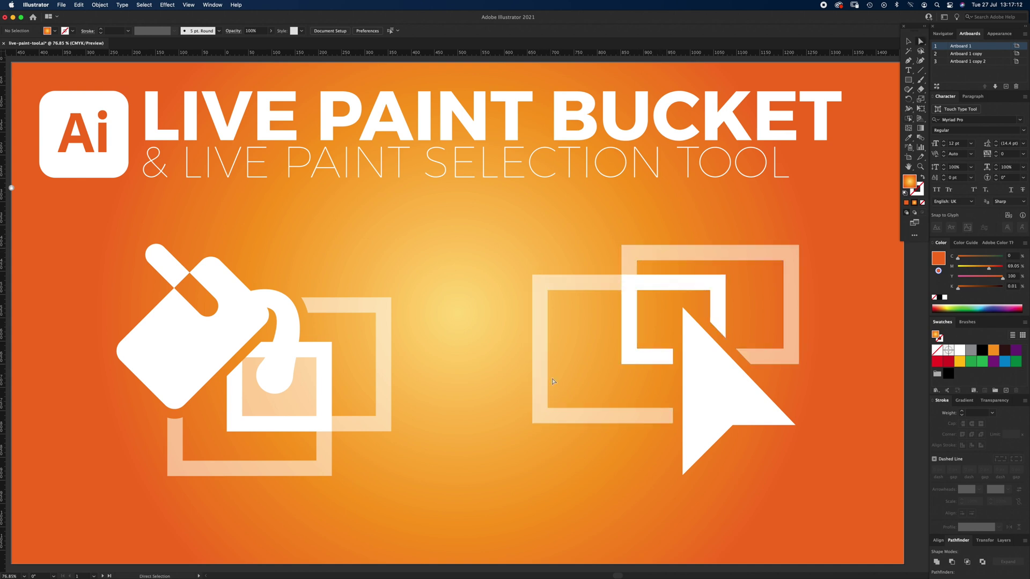
{"action": "left_click", "coordinate": [921, 42]}
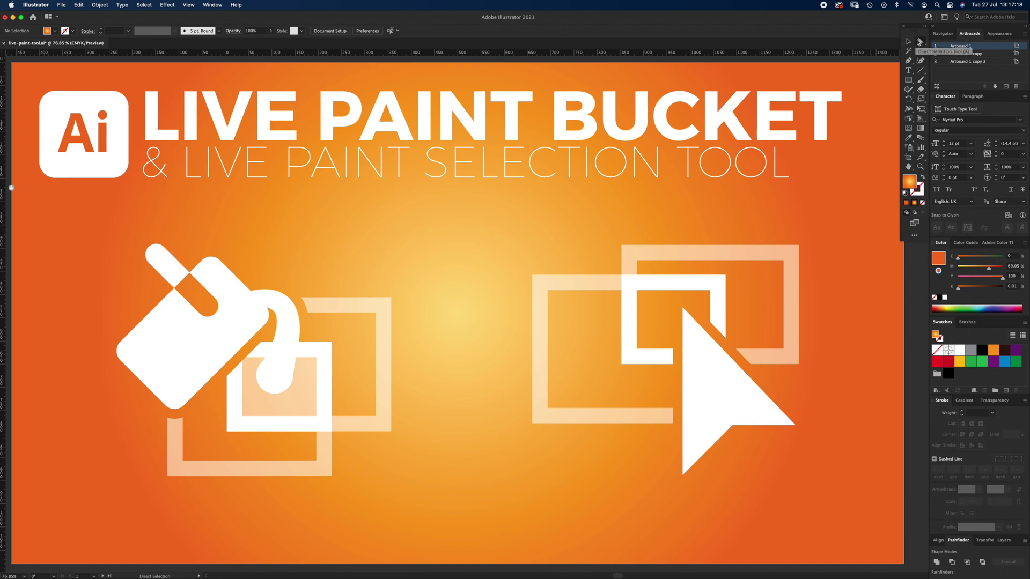
Step: Fill the icon's square frames green, undo it, and select the orange background rectangle
{"action": "left_click", "coordinate": [594, 288]}
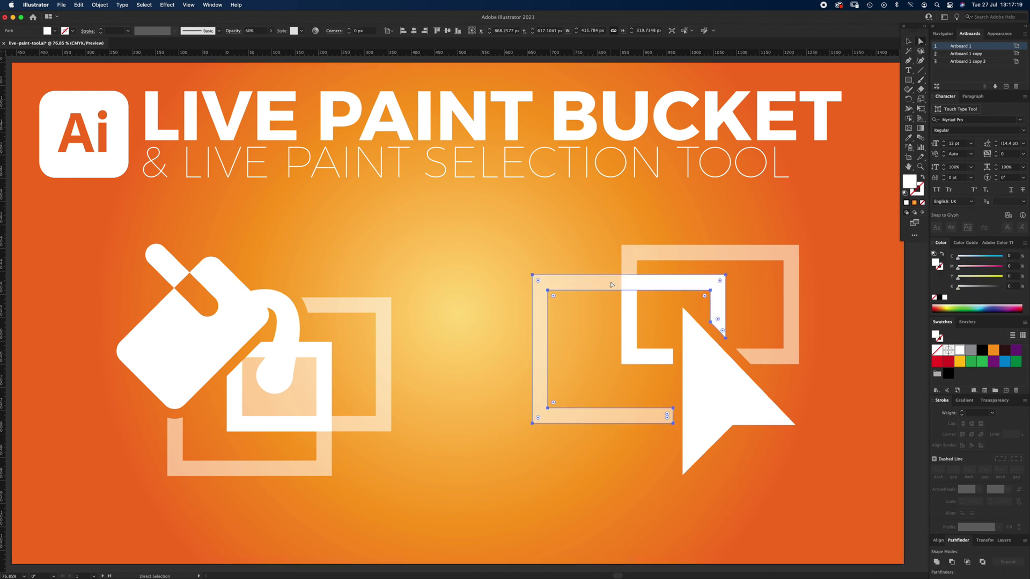
{"action": "left_click", "coordinate": [969, 363]}
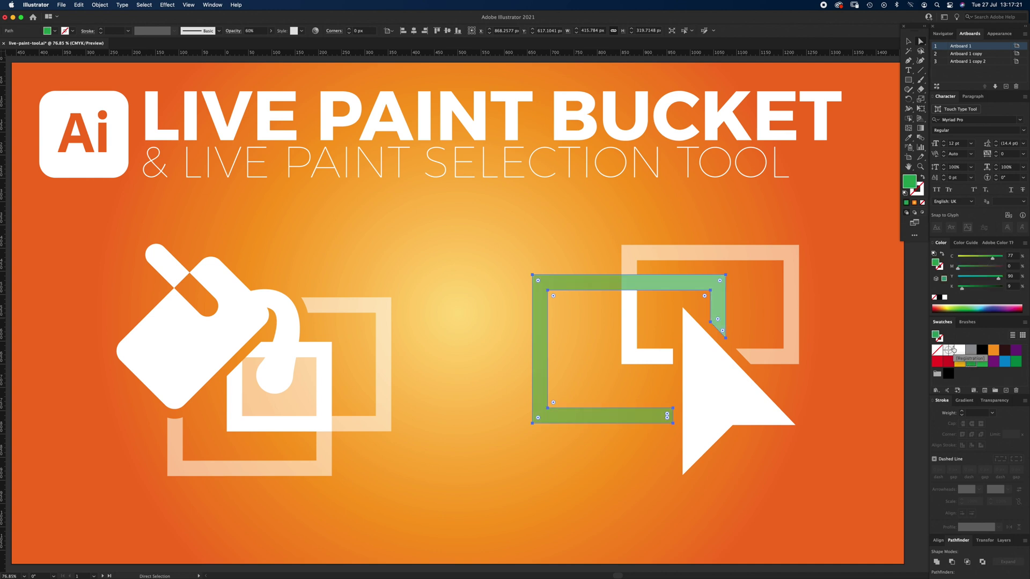
{"action": "left_click", "coordinate": [754, 256]}
{"action": "left_click", "coordinate": [982, 361]}
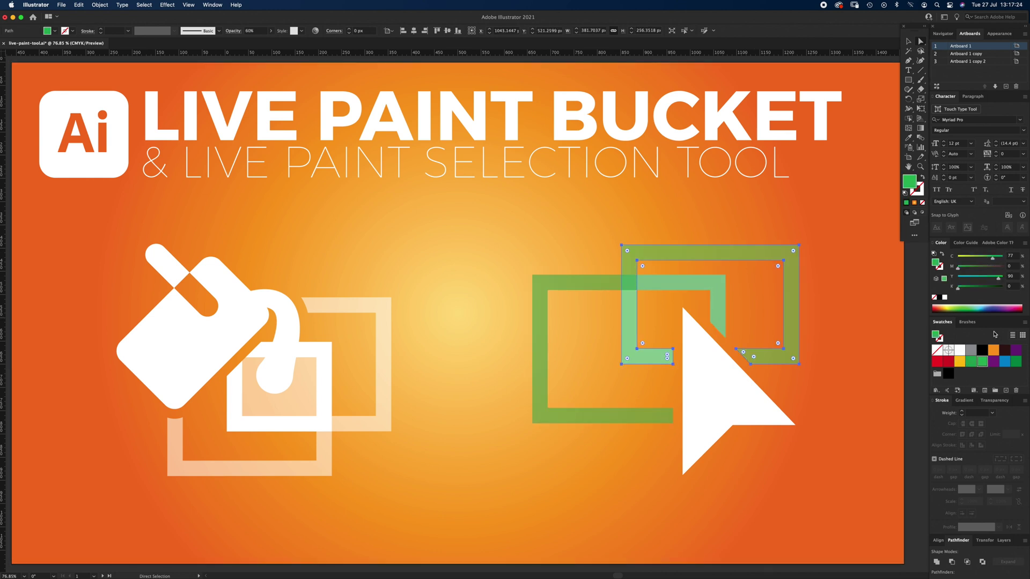
{"action": "key", "text": "super+z"}
{"action": "key", "text": "super+z"}
{"action": "key", "text": "super+z"}
{"action": "key", "text": "super+z"}
{"action": "left_click", "coordinate": [660, 385]}
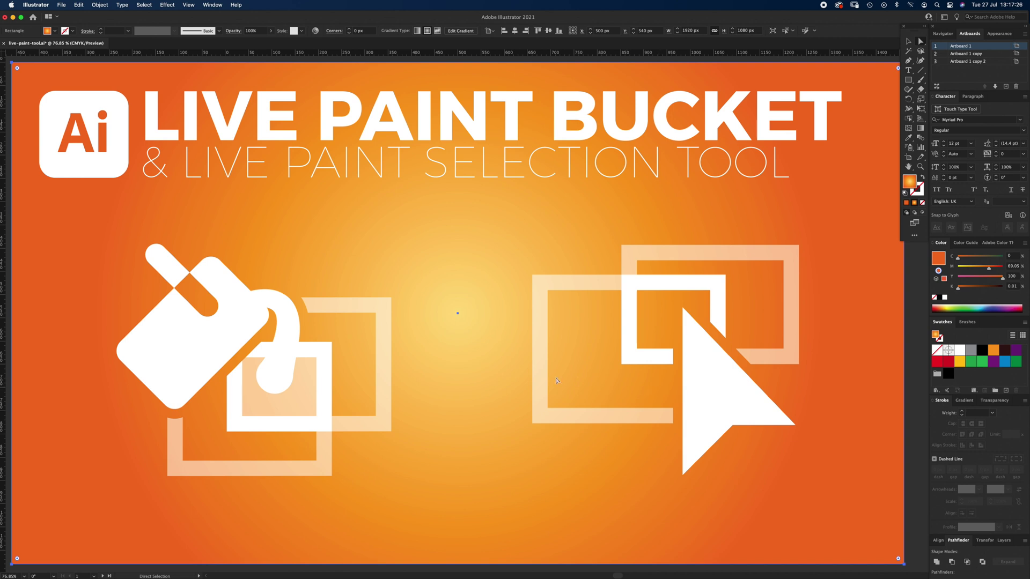
Step: Move down to Artboard 2 and select the left diamond group with the Selection tool
{"action": "mouse_move", "coordinate": [492, 480]}
{"action": "left_mouse_down"}
{"action": "mouse_move", "coordinate": [509, 155]}
{"action": "mouse_move", "coordinate": [535, 193]}
{"action": "mouse_move", "coordinate": [536, 99]}
{"action": "left_mouse_up"}
{"action": "mouse_move", "coordinate": [536, 474]}
{"action": "left_mouse_down"}
{"action": "mouse_move", "coordinate": [533, 240]}
{"action": "mouse_move", "coordinate": [509, 285]}
{"action": "left_mouse_up"}
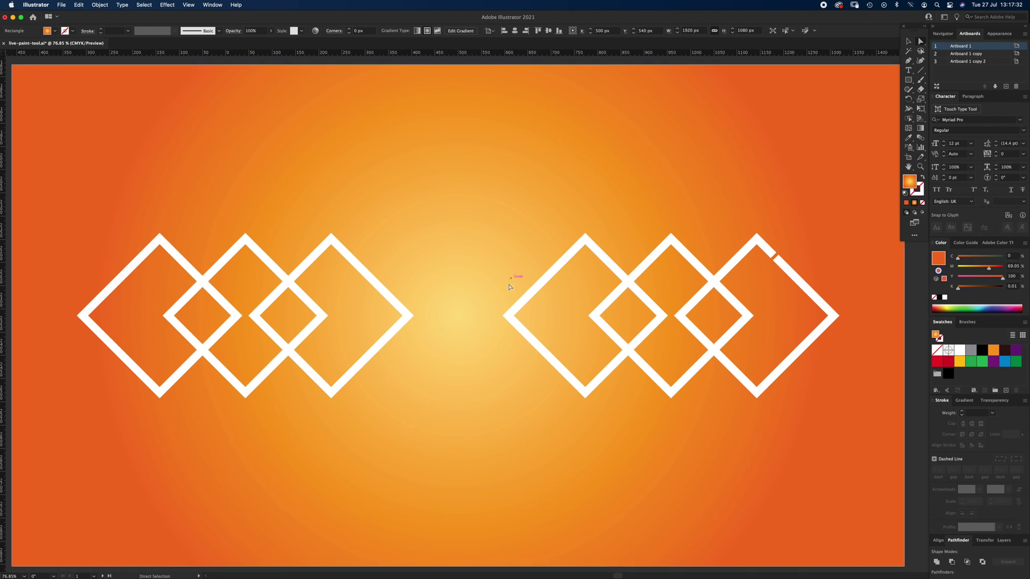
{"action": "key", "text": "v"}
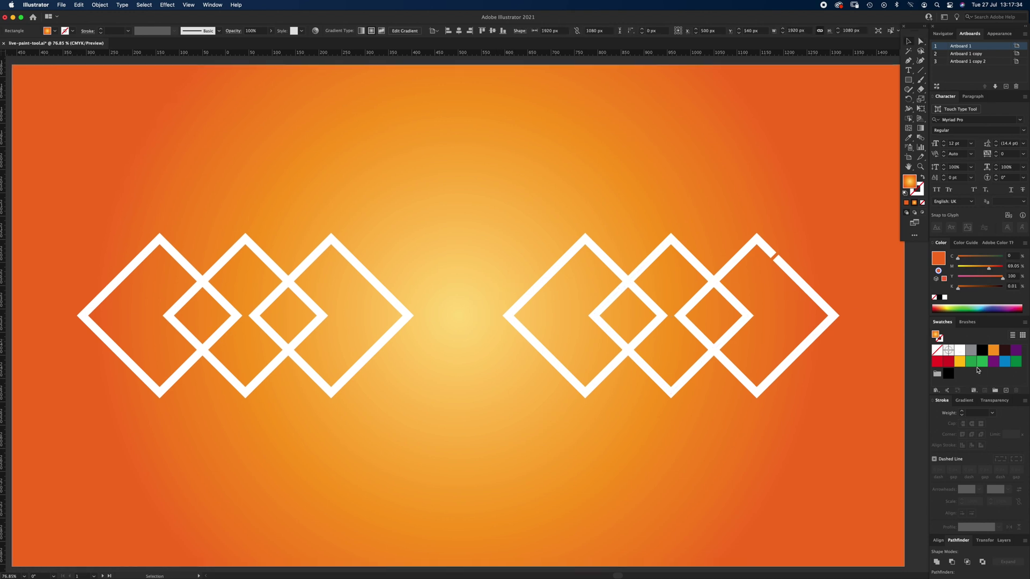
{"action": "left_click", "coordinate": [208, 319]}
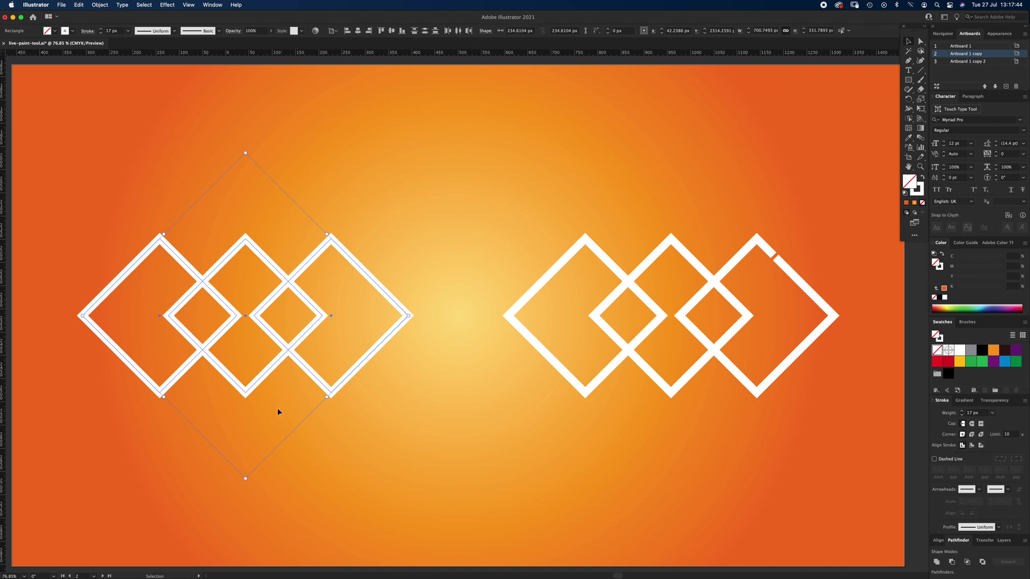
{"action": "left_click", "coordinate": [262, 413]}
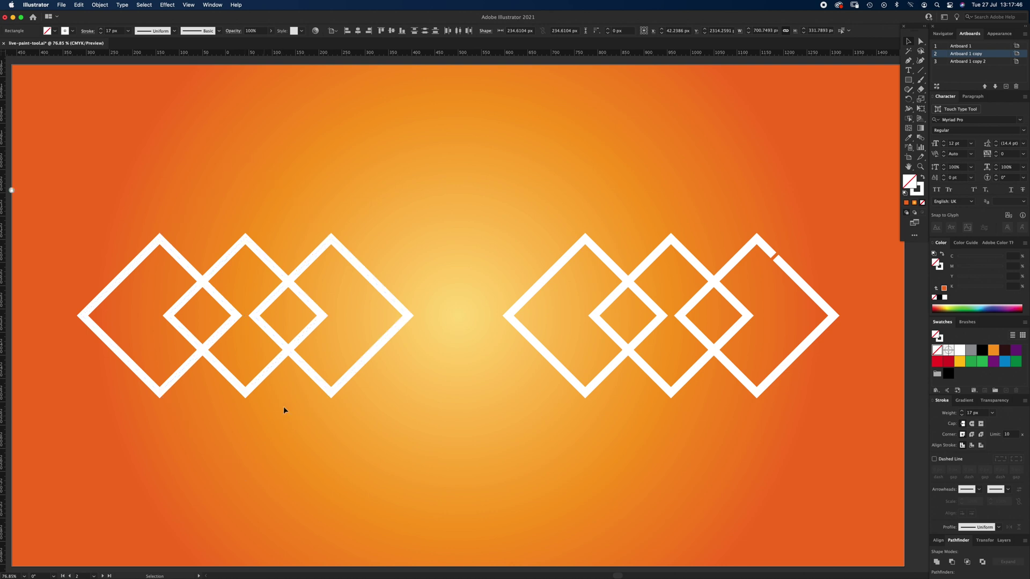
{"action": "left_click", "coordinate": [309, 369]}
{"action": "left_click", "coordinate": [284, 404]}
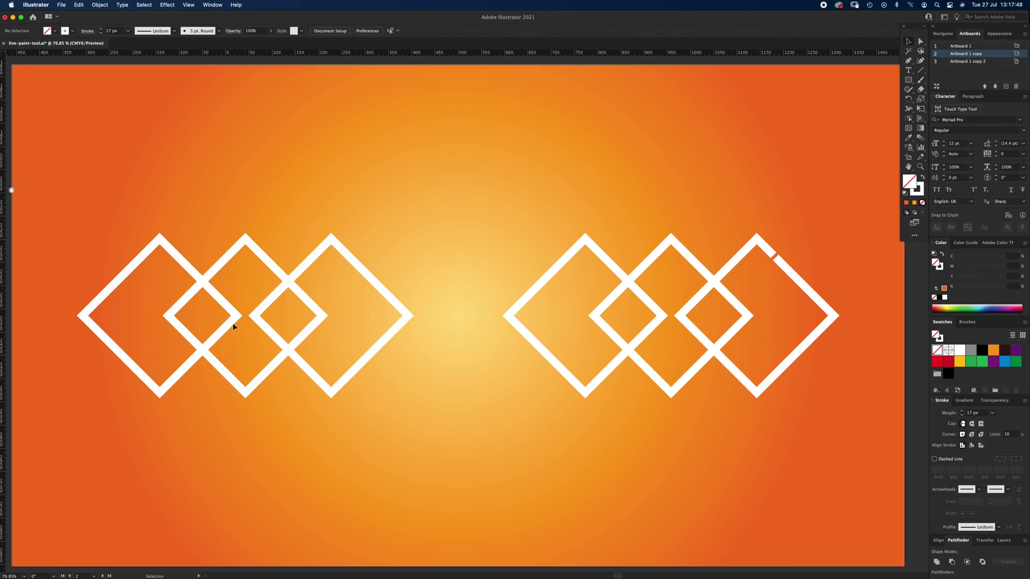
Step: Select the left diamonds and cycle the Live Paint Bucket swatch to purple
{"action": "left_click", "coordinate": [294, 274]}
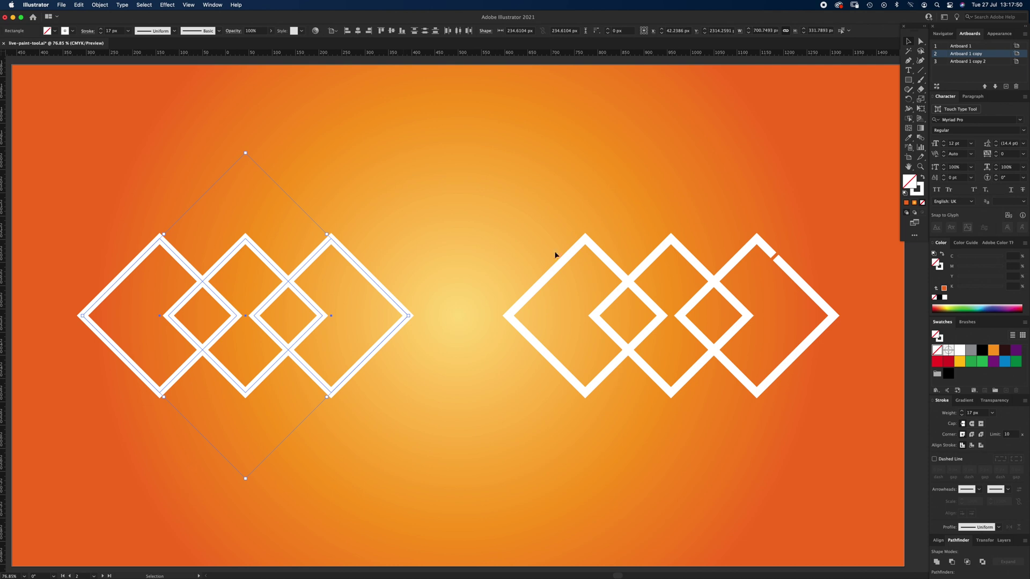
{"action": "key", "text": "k"}
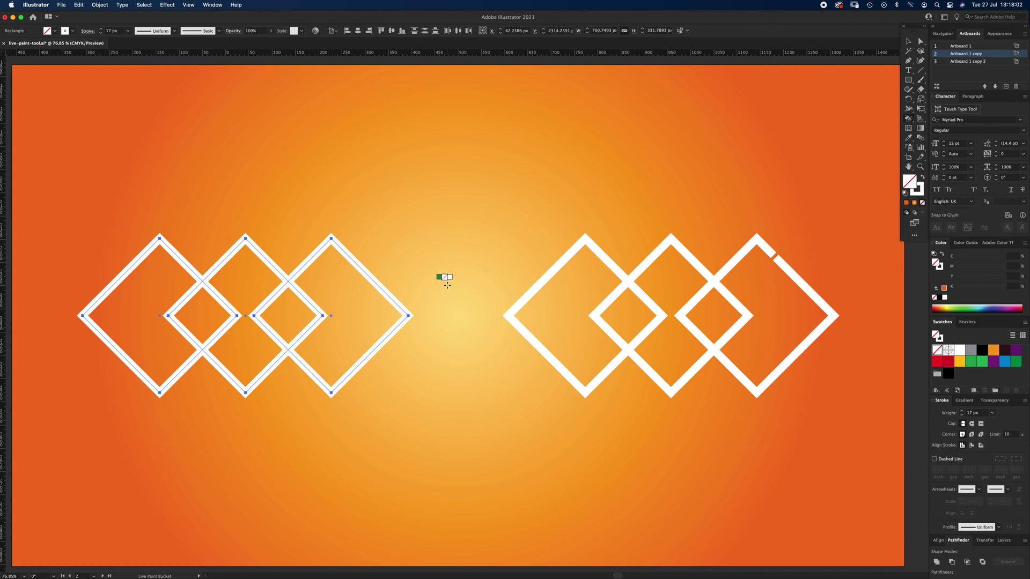
{"action": "key", "text": "Left"}
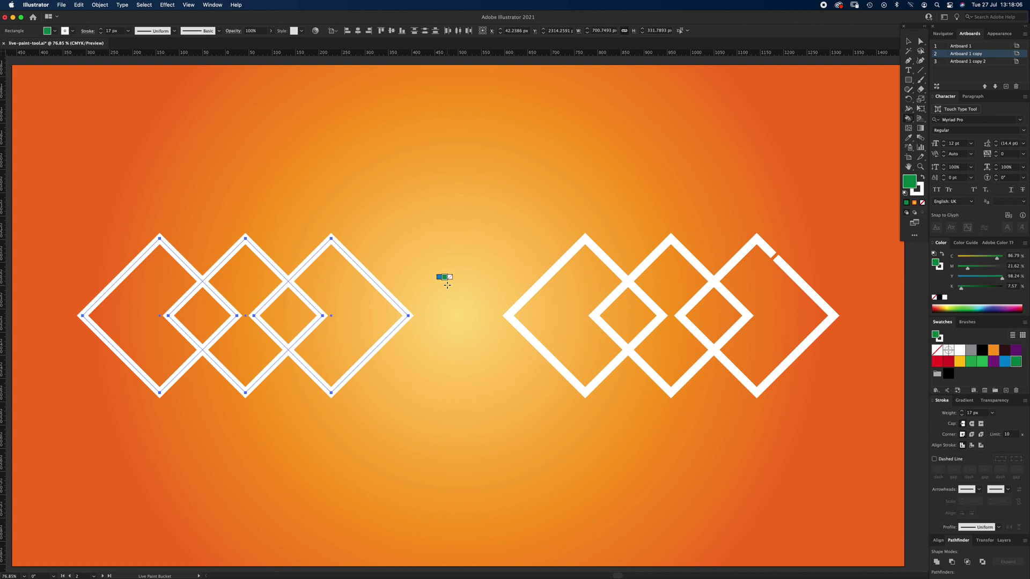
{"action": "key", "text": "Right"}
{"action": "key", "text": "Right"}
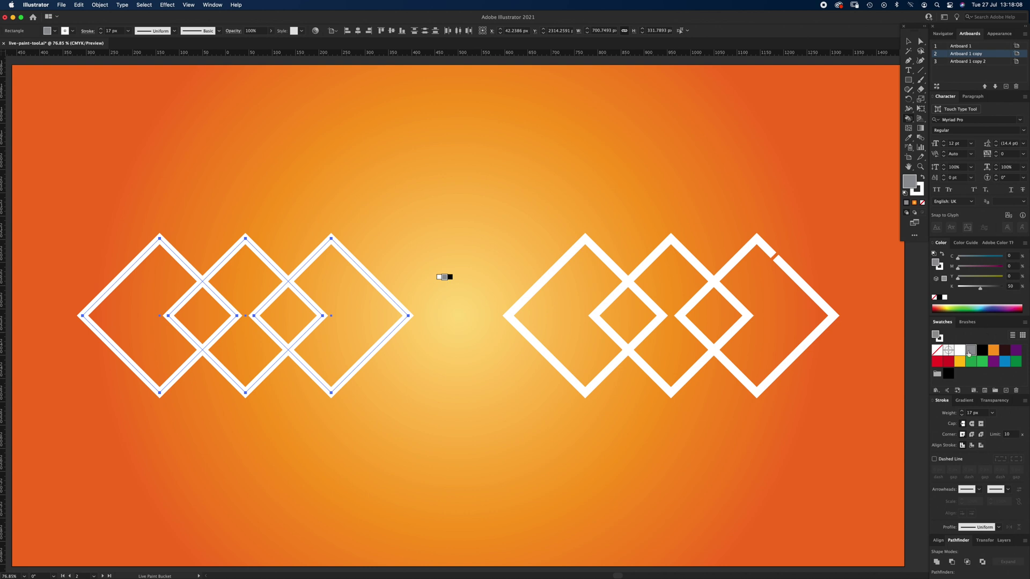
{"action": "key", "text": "Right"}
{"action": "key", "text": "Right"}
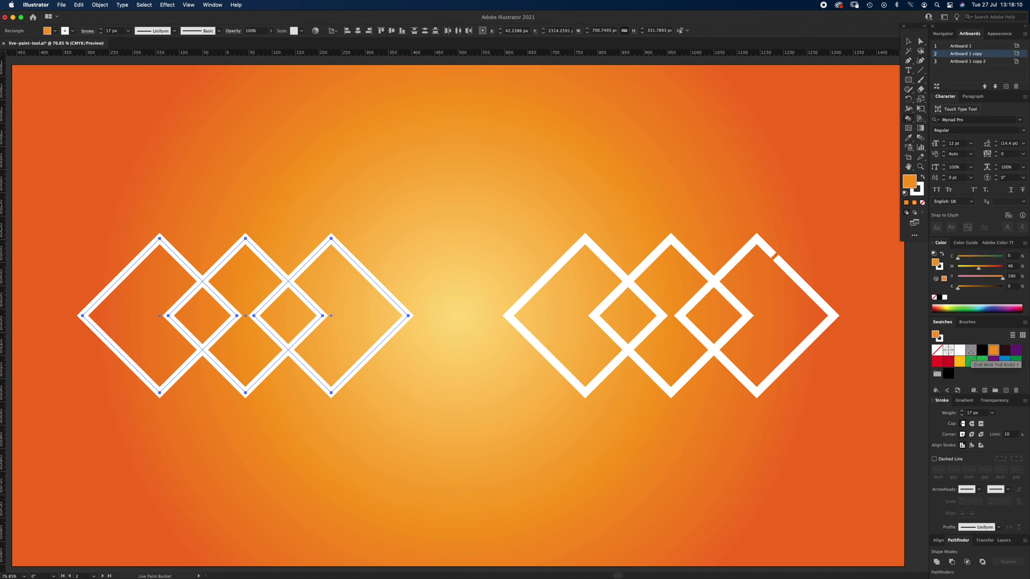
{"action": "key", "text": "Left"}
{"action": "key", "text": "Right"}
{"action": "key", "text": "Left"}
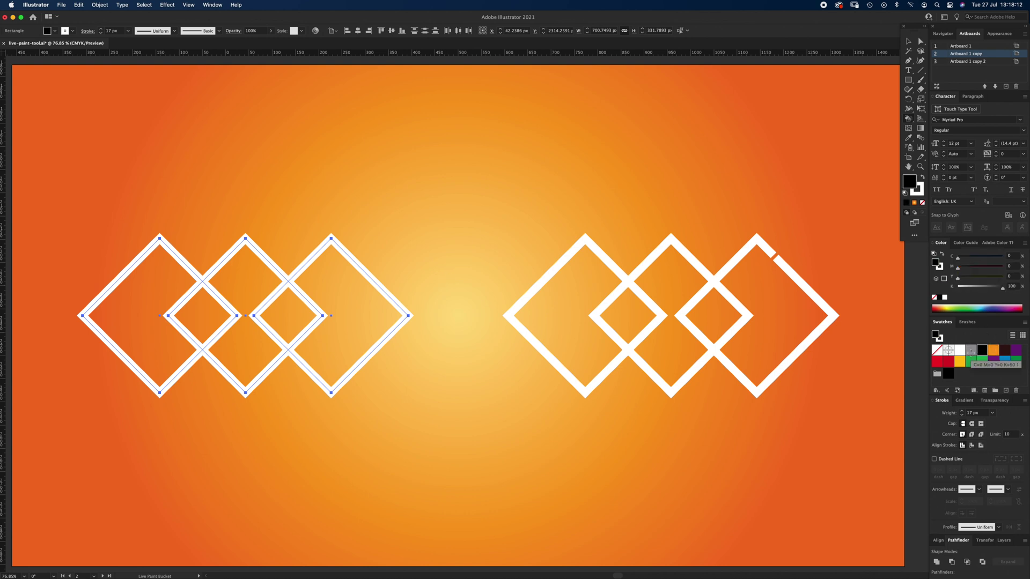
{"action": "key", "text": "Right"}
{"action": "key", "text": "Right"}
{"action": "key", "text": "Right"}
{"action": "key", "text": "Right"}
{"action": "key", "text": "Right"}
{"action": "key", "text": "Right"}
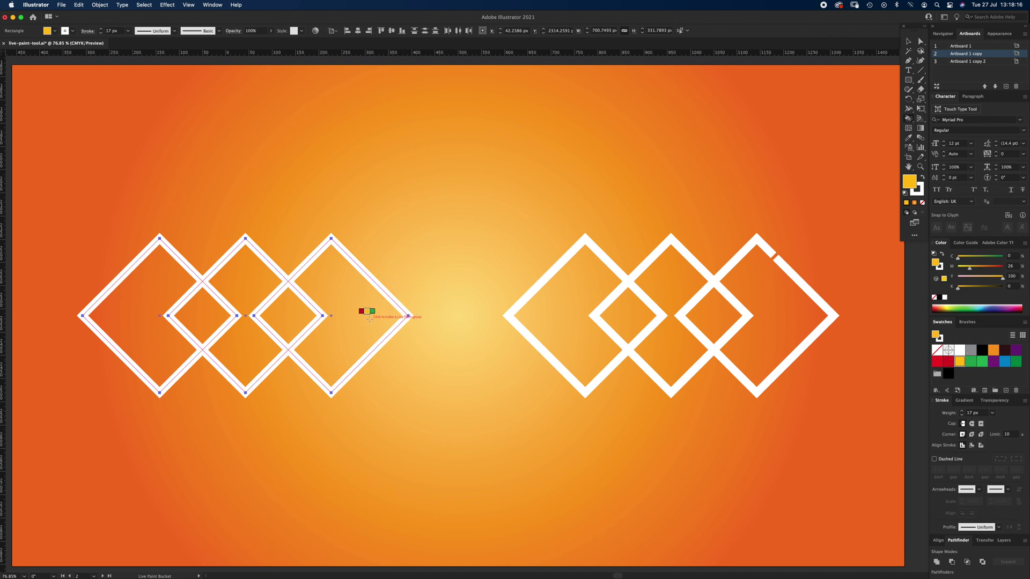
{"action": "key", "text": "Left"}
{"action": "key", "text": "Left"}
{"action": "key", "text": "Left"}
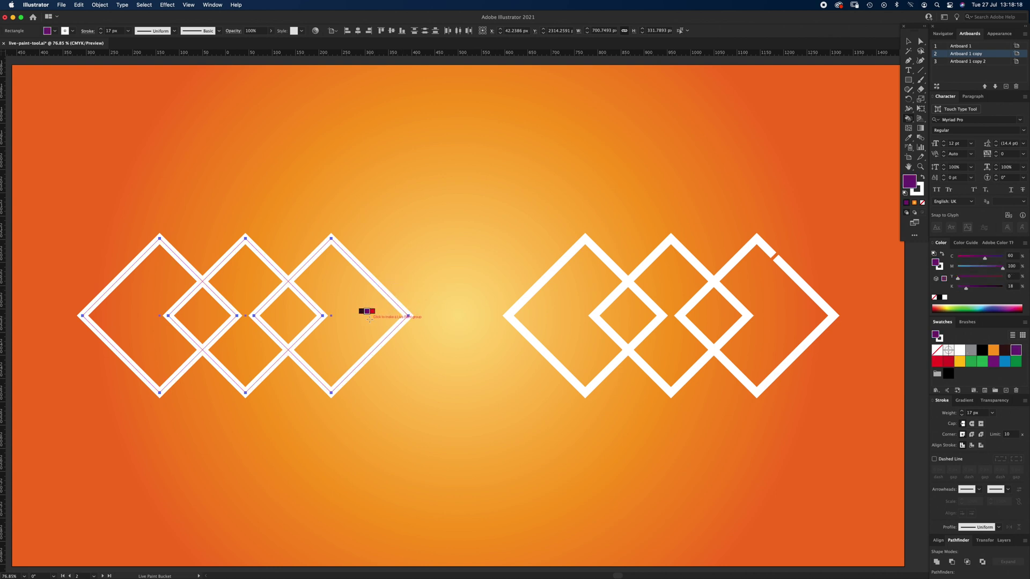
Step: Fill the rightmost diamond purple and the middle diamond's top and bottom red
{"action": "left_click", "coordinate": [343, 319]}
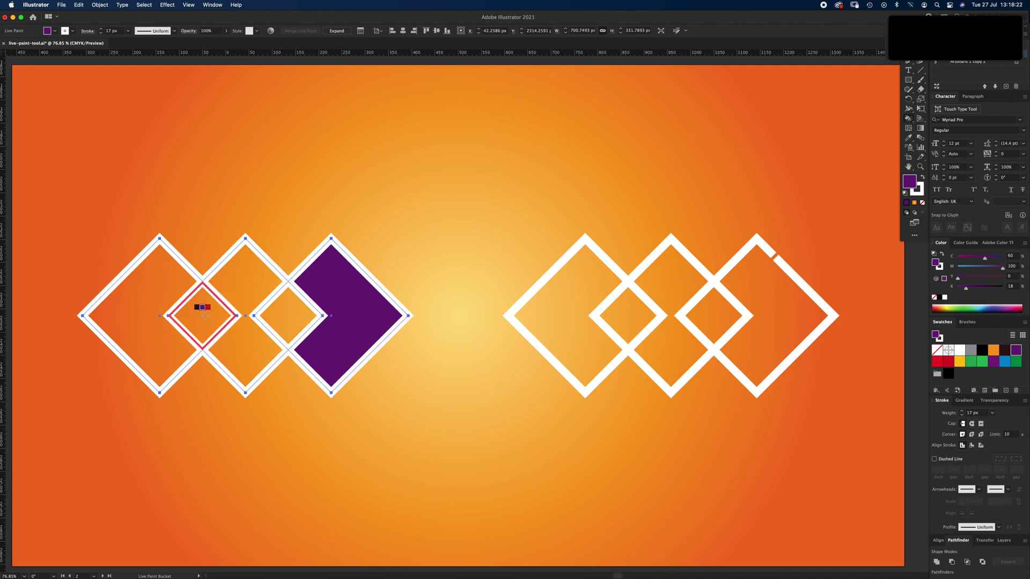
{"action": "key", "text": "Right"}
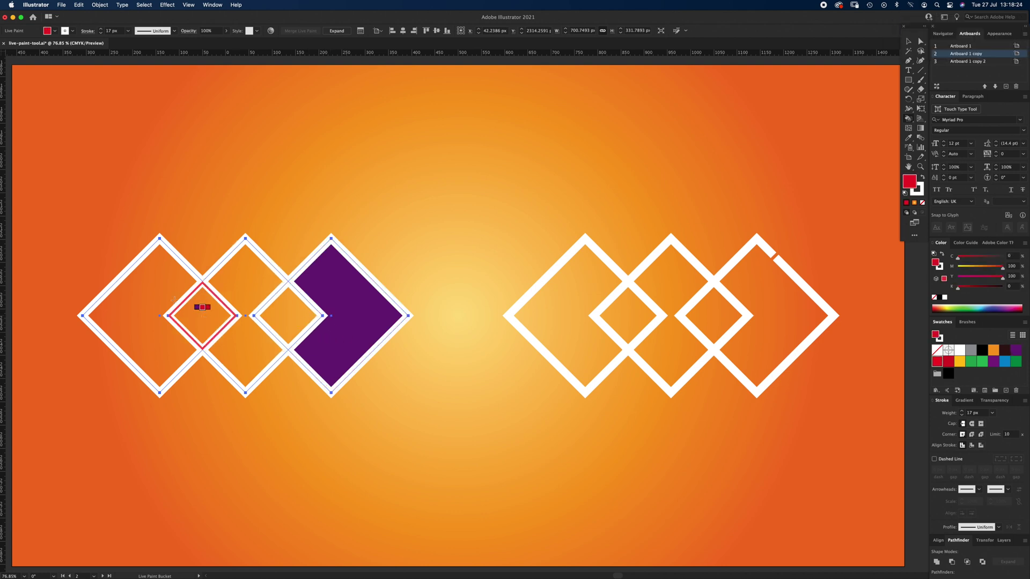
{"action": "left_click", "coordinate": [256, 291]}
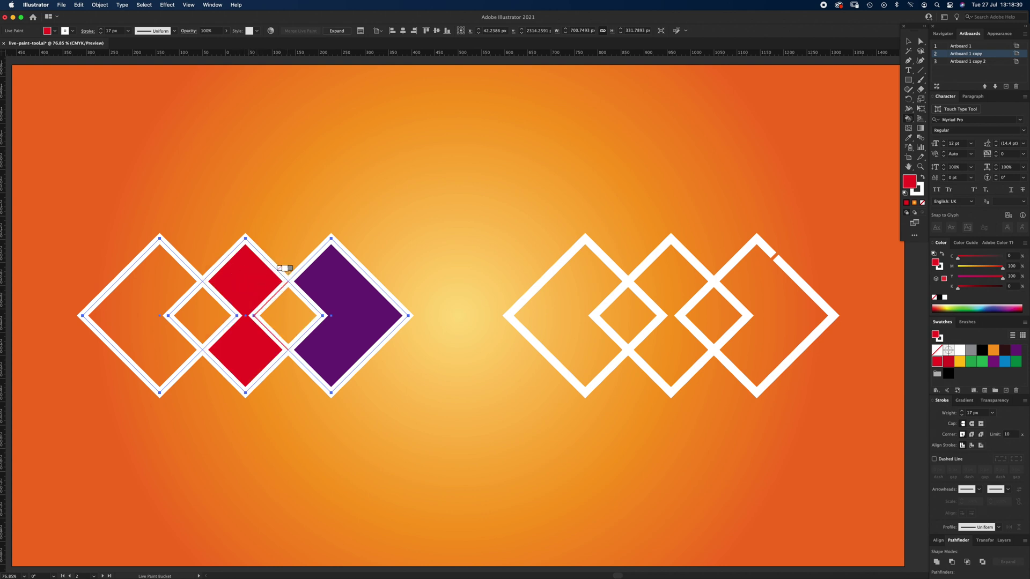
Step: Keep Paint Strokes enabled in the Live Paint Bucket options
{"action": "key", "text": "Return"}
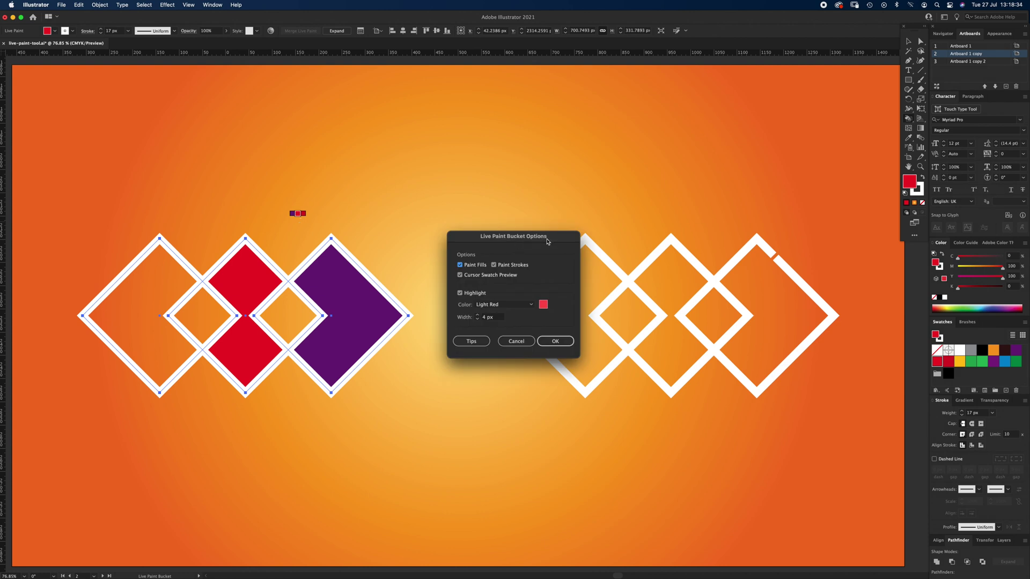
{"action": "left_click", "coordinate": [511, 270]}
{"action": "left_click", "coordinate": [518, 271]}
{"action": "left_click", "coordinate": [555, 341]}
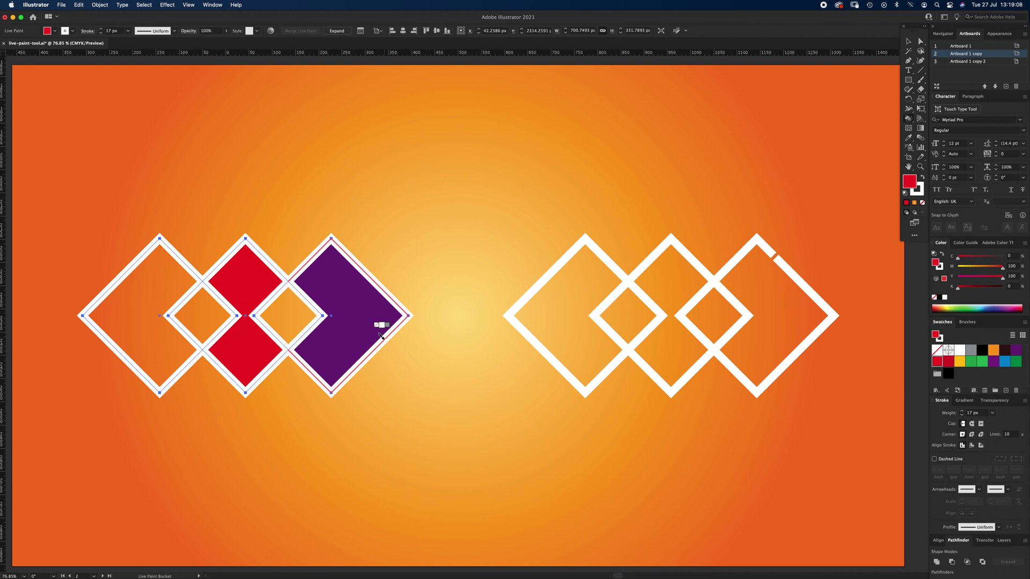
Step: Paint the purple diamond's outer edges and the small diamond's left edges green
{"action": "key", "text": "Right"}
{"action": "key", "text": "Right"}
{"action": "key", "text": "Right"}
{"action": "key", "text": "Right"}
{"action": "key", "text": "Right"}
{"action": "key", "text": "Right"}
{"action": "key", "text": "Right"}
{"action": "key", "text": "Right"}
{"action": "key", "text": "Right"}
{"action": "left_click", "coordinate": [377, 341]}
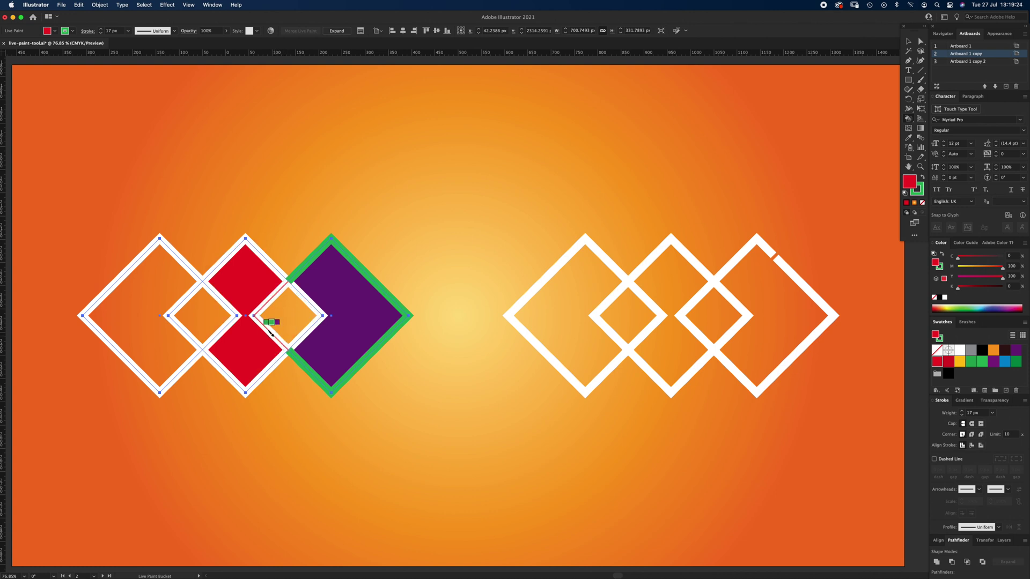
{"action": "left_click", "coordinate": [273, 337]}
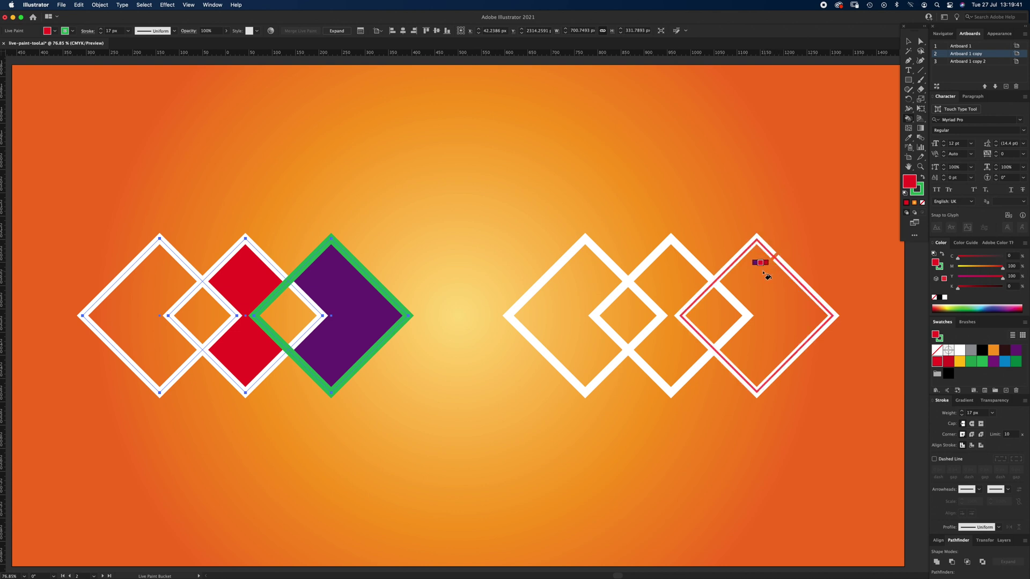
{"action": "key", "text": "v"}
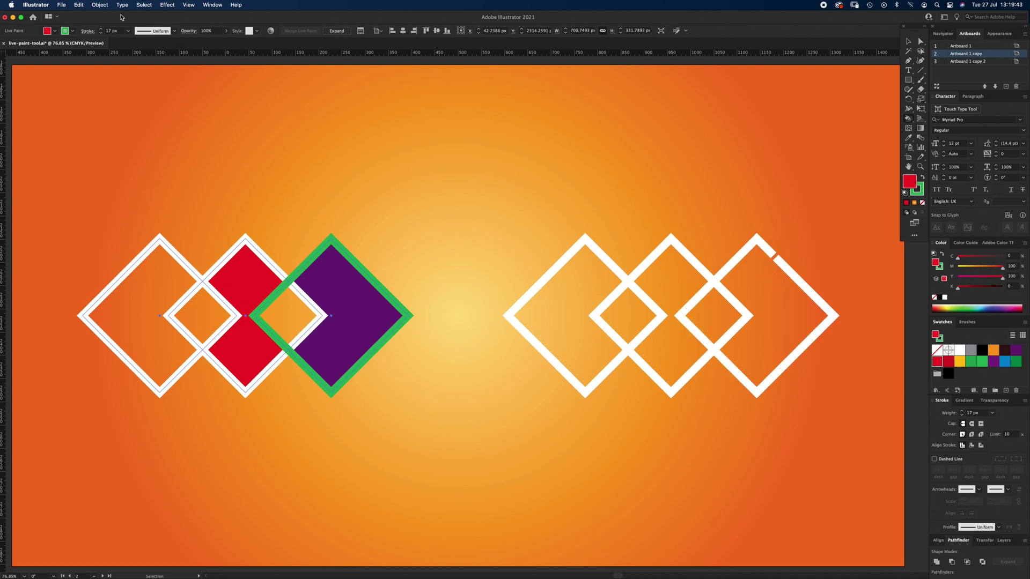
{"action": "left_click", "coordinate": [100, 5]}
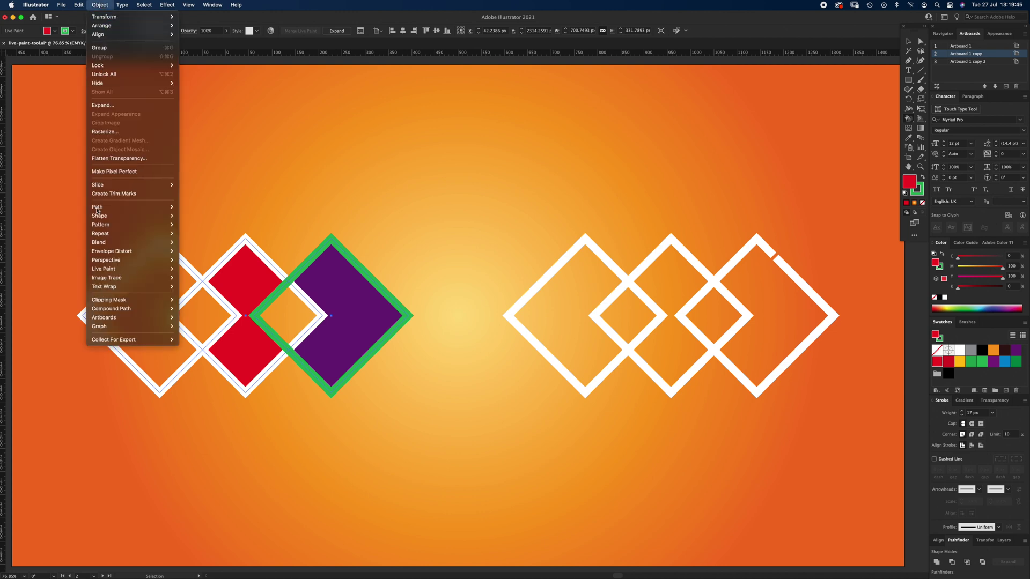
{"action": "mouse_move", "coordinate": [136, 272]}
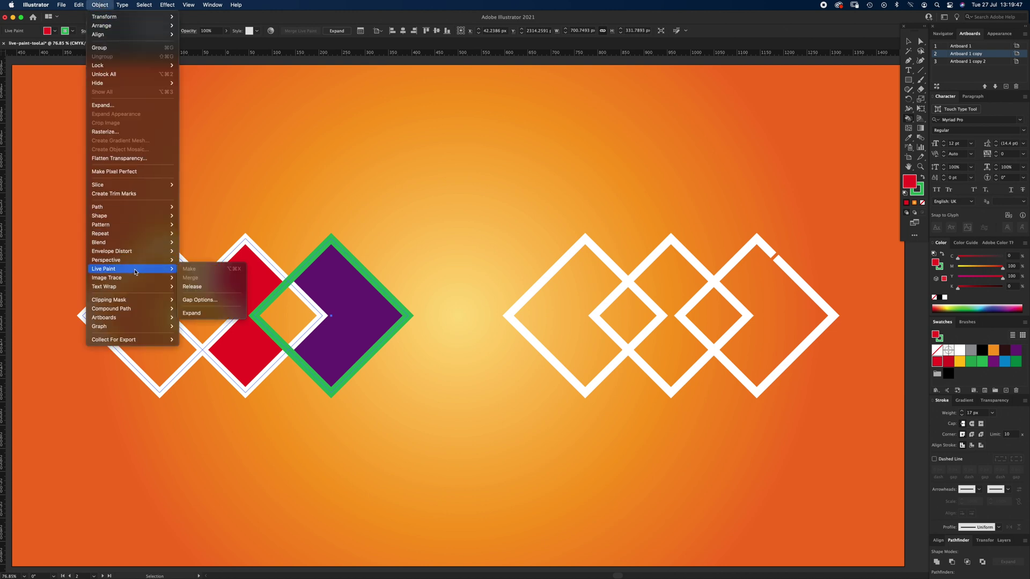
{"action": "left_click", "coordinate": [198, 300]}
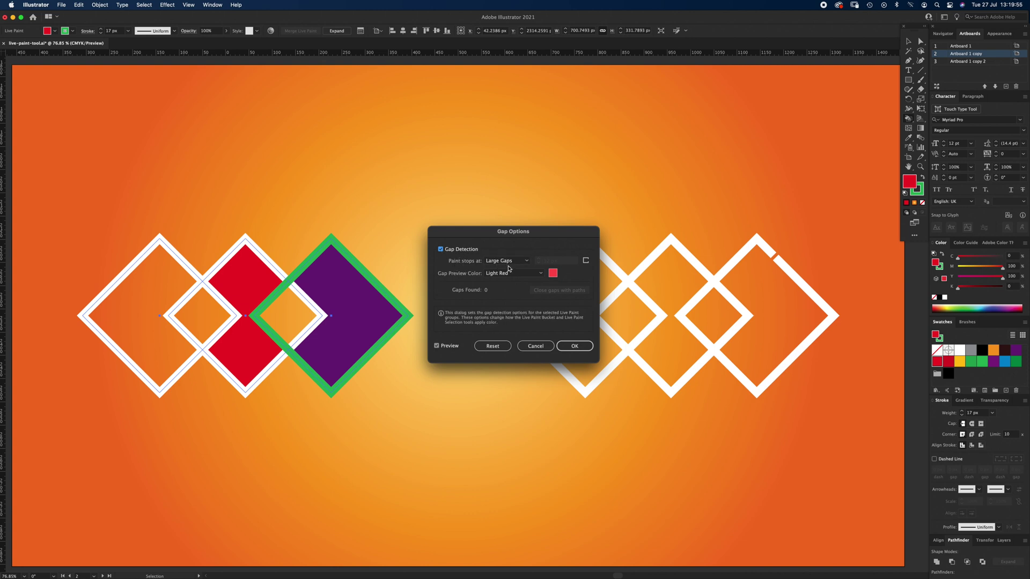
{"action": "left_click", "coordinate": [530, 262]}
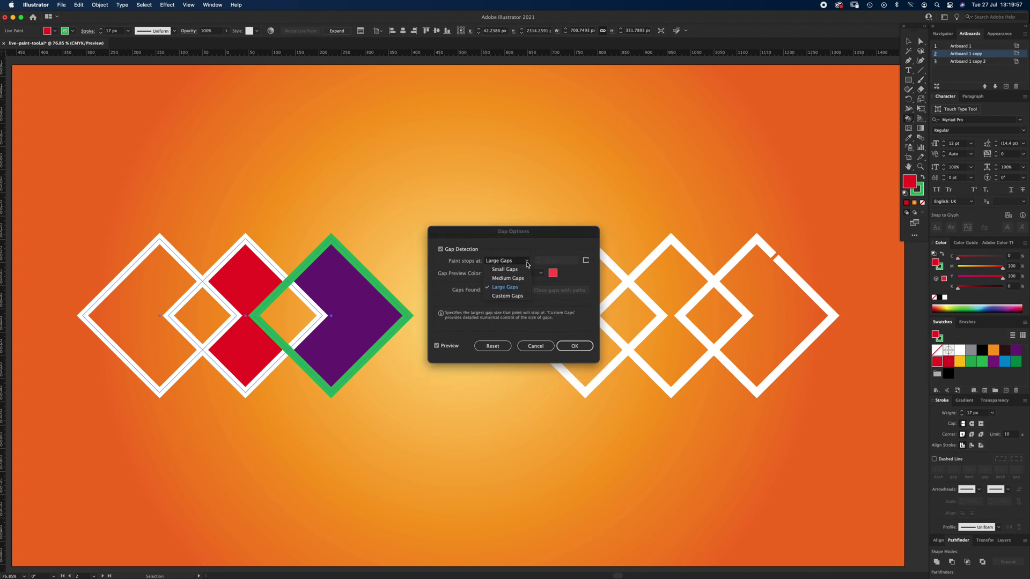
{"action": "left_click", "coordinate": [521, 298]}
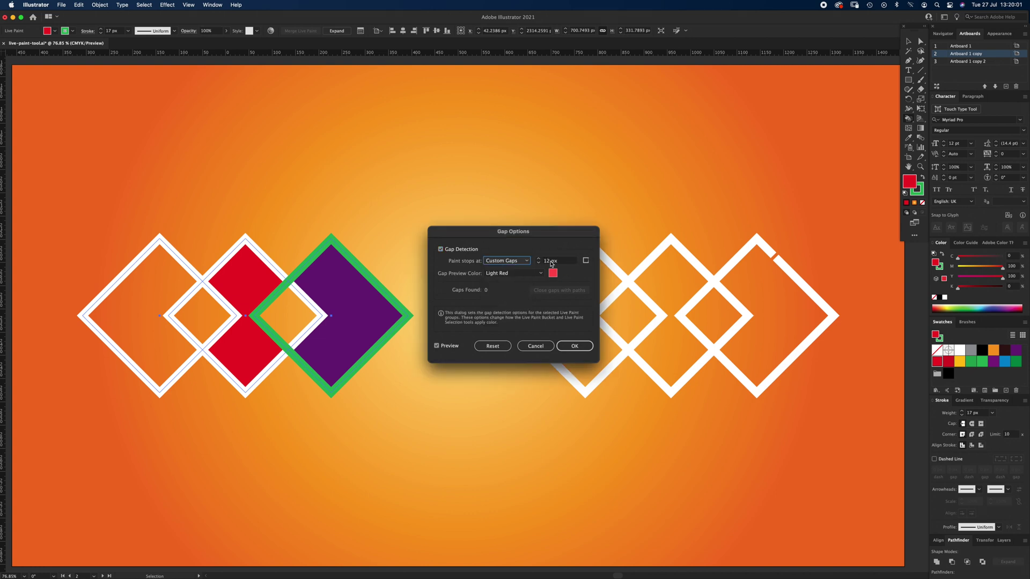
{"action": "left_click", "coordinate": [529, 262]}
{"action": "left_click", "coordinate": [516, 287]}
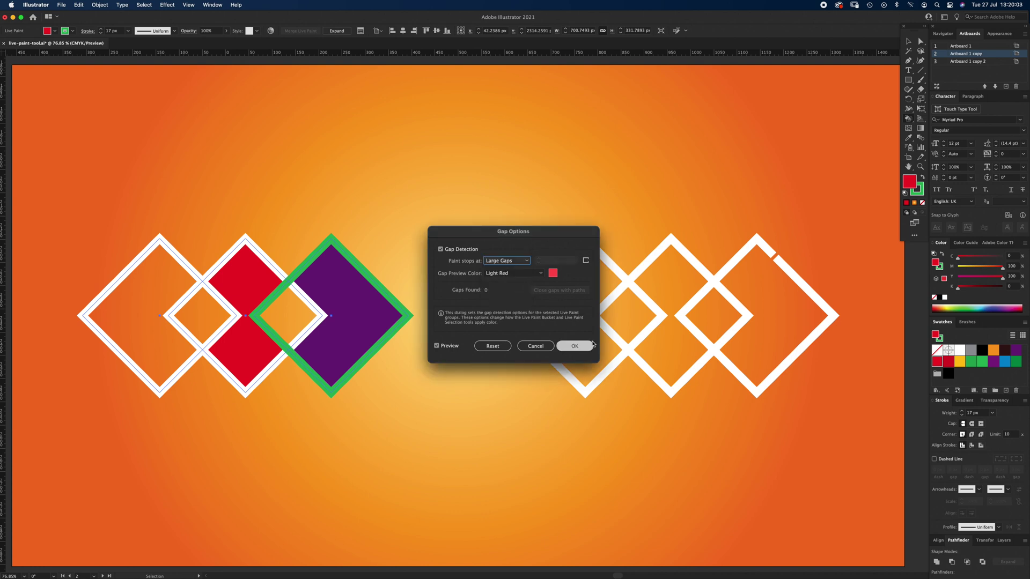
{"action": "left_click", "coordinate": [529, 262]}
{"action": "left_click", "coordinate": [514, 298]}
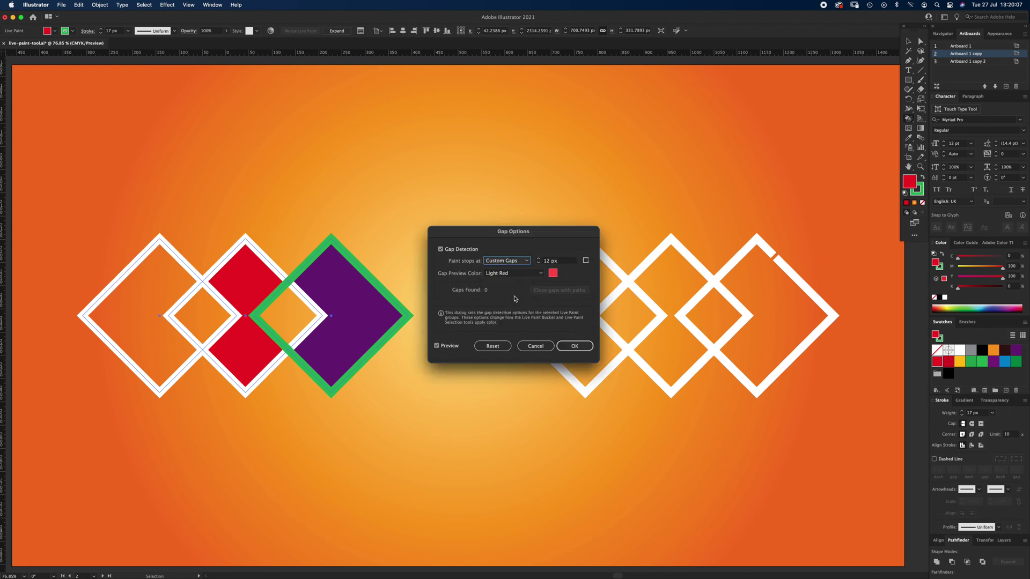
{"action": "left_click", "coordinate": [528, 262]}
{"action": "left_click", "coordinate": [519, 287]}
{"action": "left_click", "coordinate": [574, 346]}
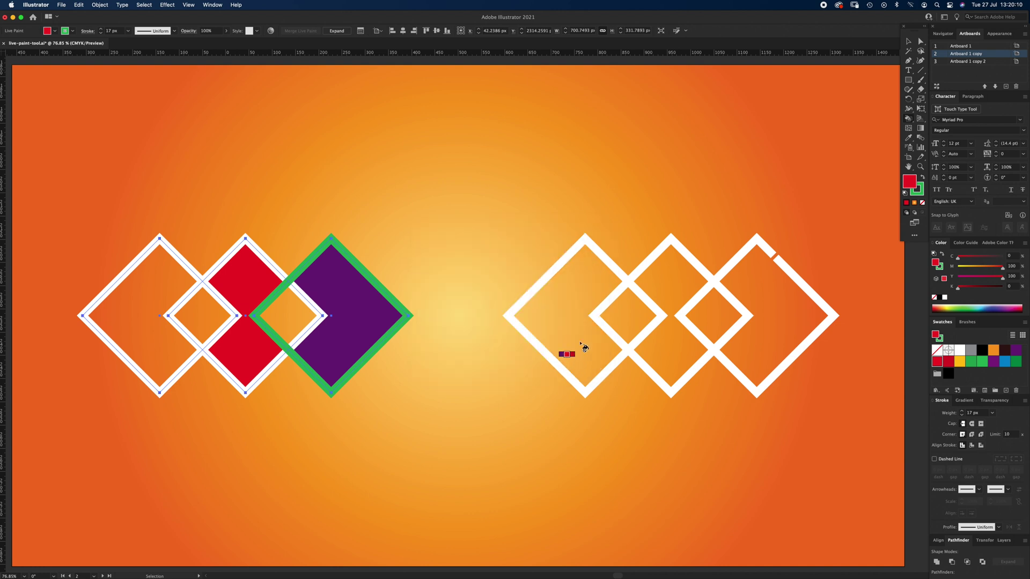
Step: Fill the rightmost diamond red to finish the design
{"action": "left_click", "coordinate": [762, 274]}
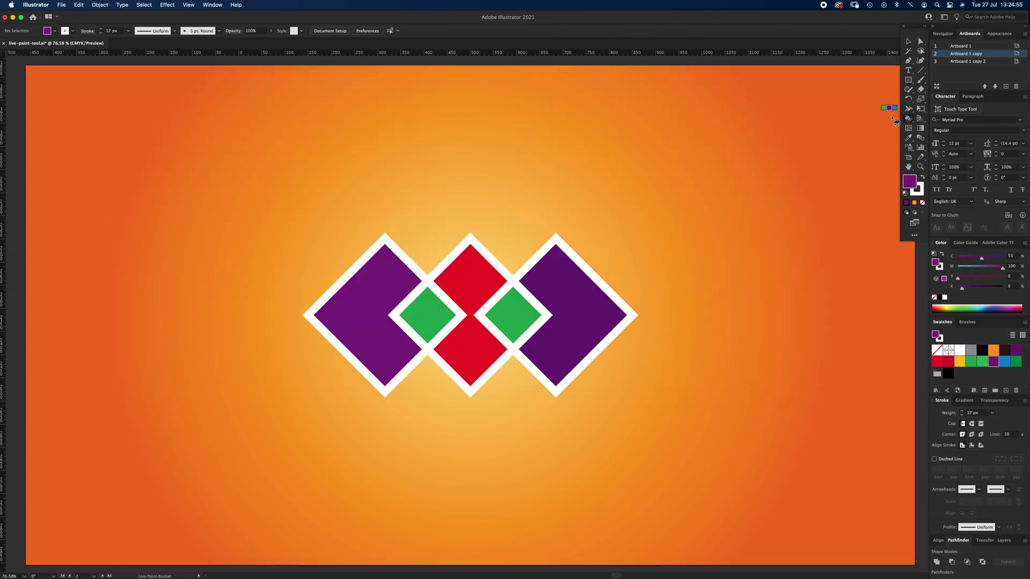
{"action": "left_click", "coordinate": [909, 118]}
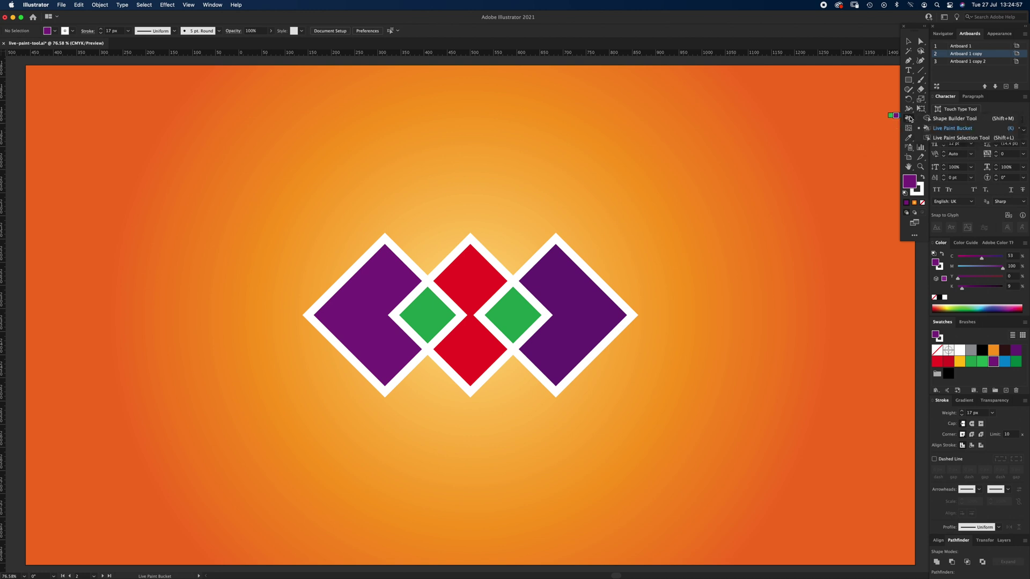
Step: Recolour the rightmost diamond's fill and outline yellow, then return to the Live Paint Bucket
{"action": "left_click", "coordinate": [946, 138]}
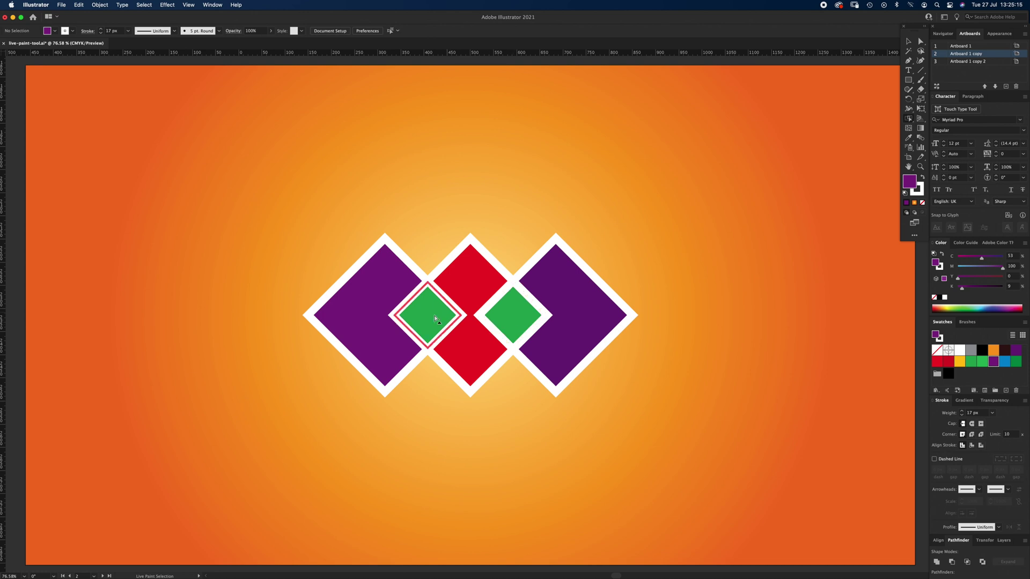
{"action": "left_click", "coordinate": [440, 273]}
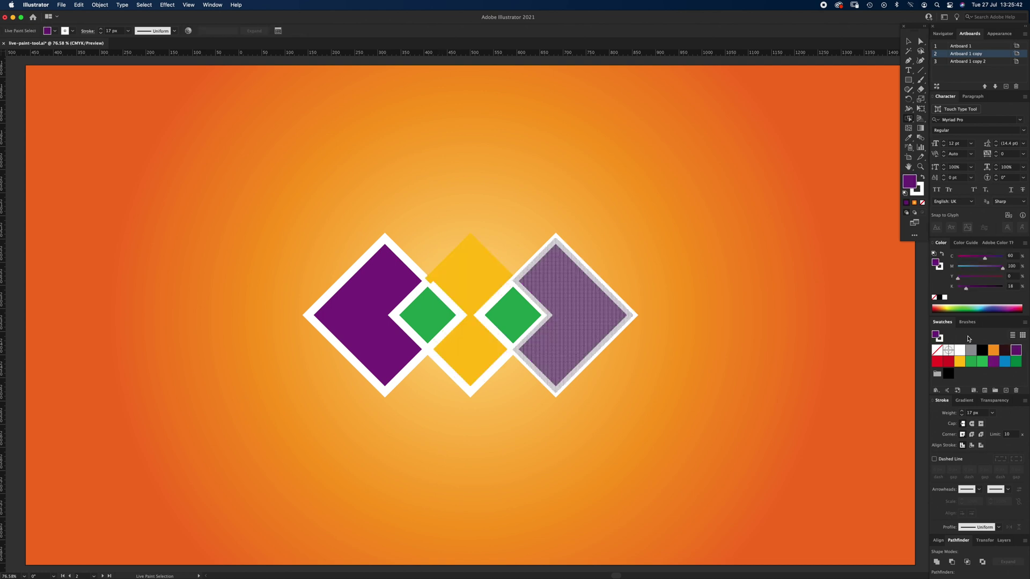
{"action": "left_click", "coordinate": [960, 362]}
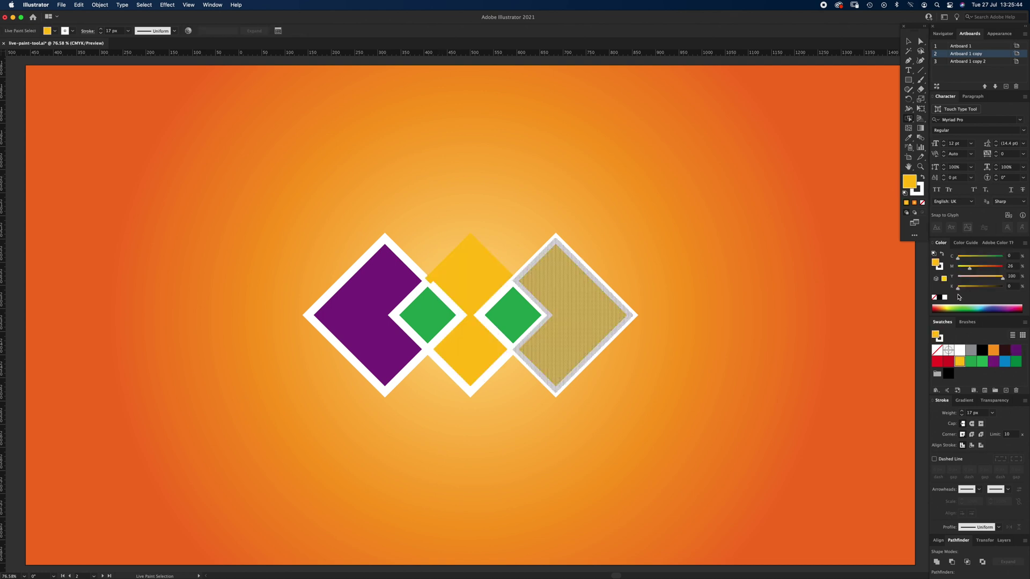
{"action": "left_click", "coordinate": [918, 192]}
{"action": "left_click", "coordinate": [960, 363]}
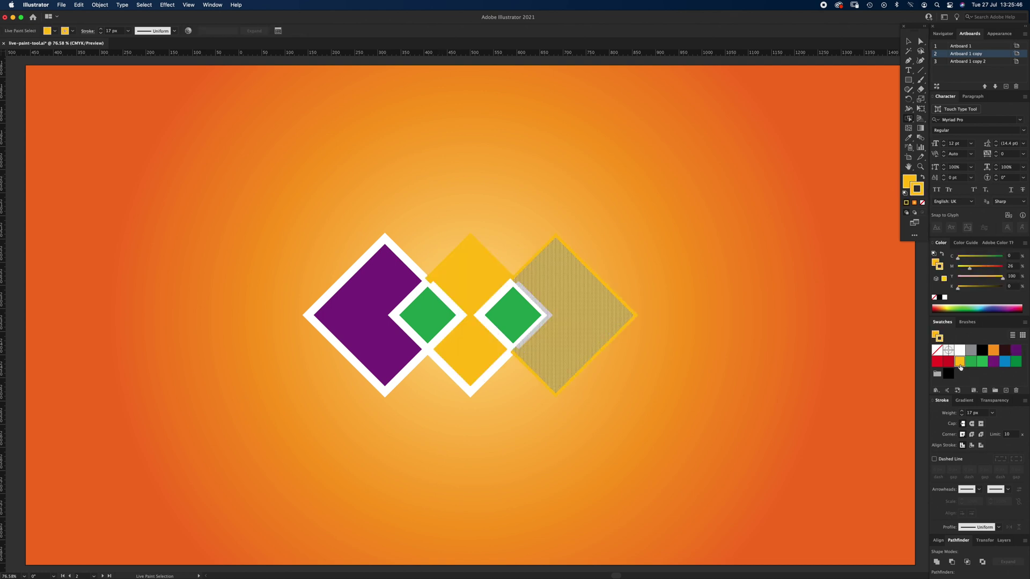
{"action": "left_click", "coordinate": [684, 267]}
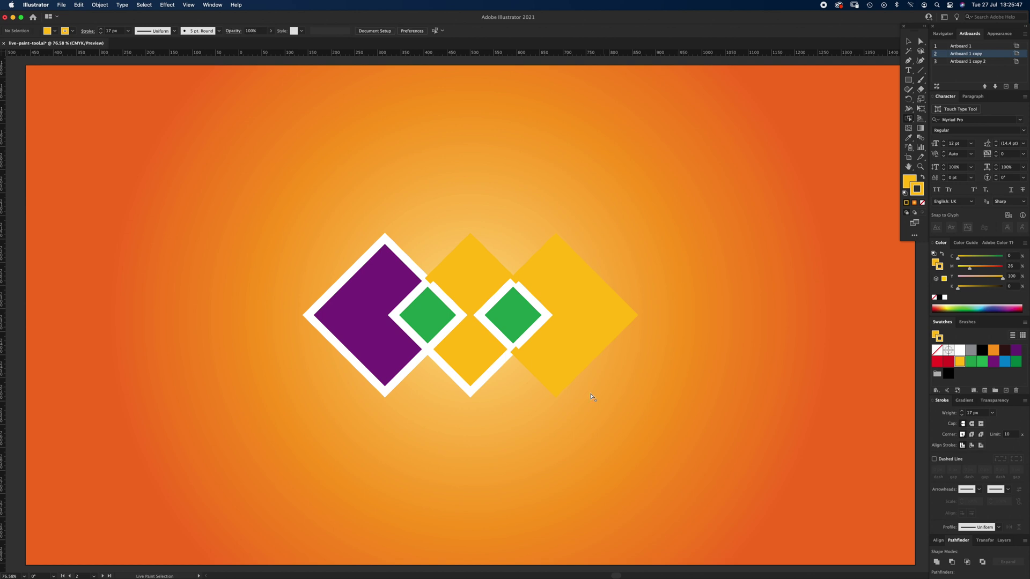
{"action": "left_click", "coordinate": [909, 120]}
{"action": "left_click", "coordinate": [934, 128]}
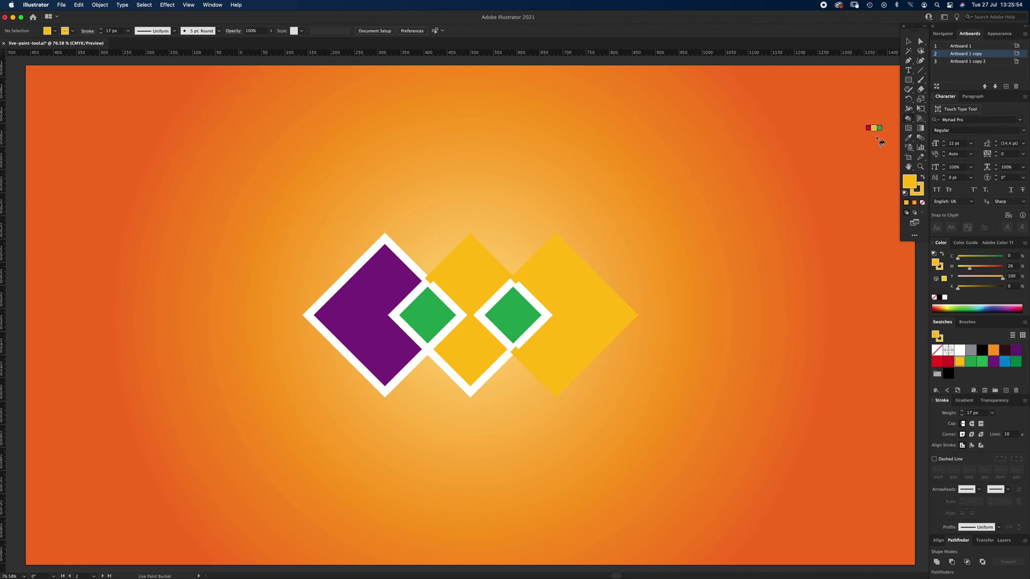